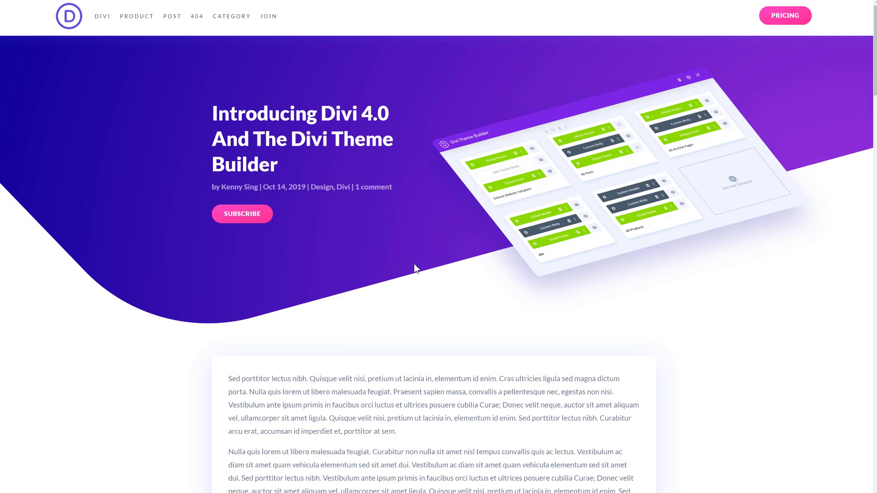
{"action": "scroll", "coordinate": [421, 251], "scroll_direction": "down", "scroll_amount": 10}
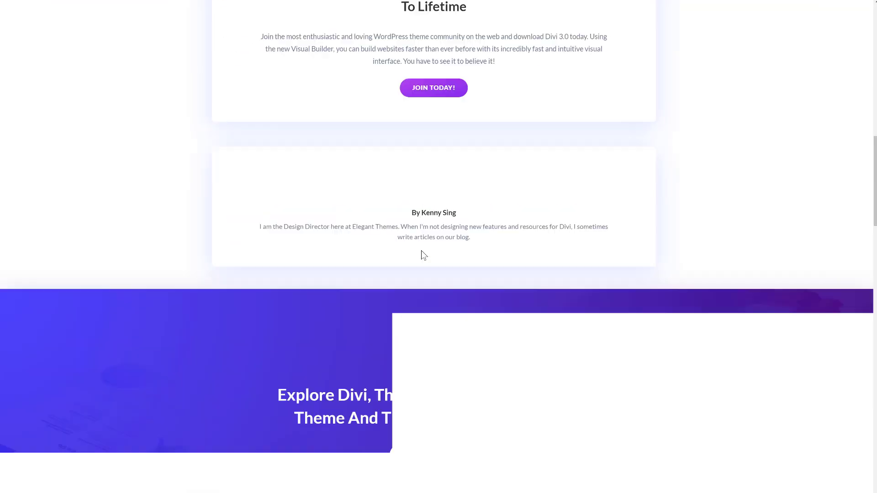
{"action": "scroll", "coordinate": [421, 250], "scroll_direction": "down", "scroll_amount": 10}
{"action": "scroll", "coordinate": [421, 249], "scroll_direction": "down", "scroll_amount": 8}
{"action": "scroll", "coordinate": [421, 250], "scroll_direction": "down", "scroll_amount": 8}
{"action": "scroll", "coordinate": [421, 250], "scroll_direction": "down", "scroll_amount": 3}
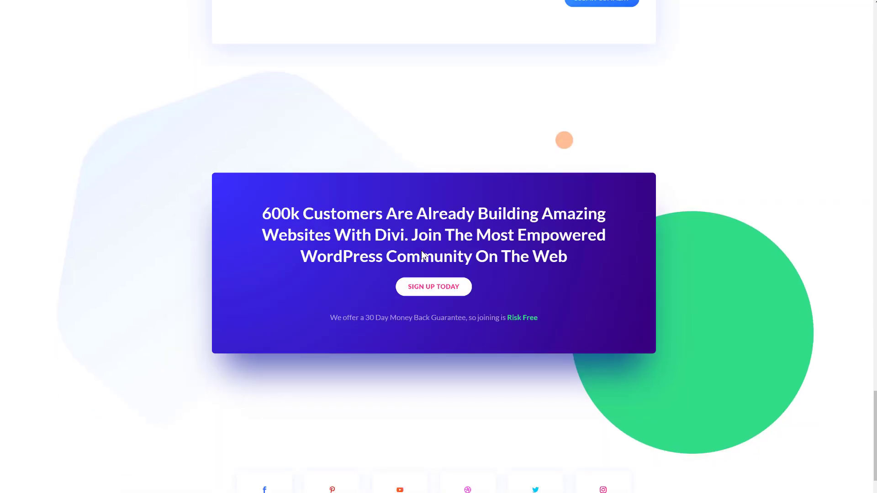
{"action": "scroll", "coordinate": [422, 251], "scroll_direction": "down", "scroll_amount": 3}
{"action": "scroll", "coordinate": [421, 250], "scroll_direction": "down", "scroll_amount": 2}
{"action": "scroll", "coordinate": [421, 255], "scroll_direction": "up", "scroll_amount": 6}
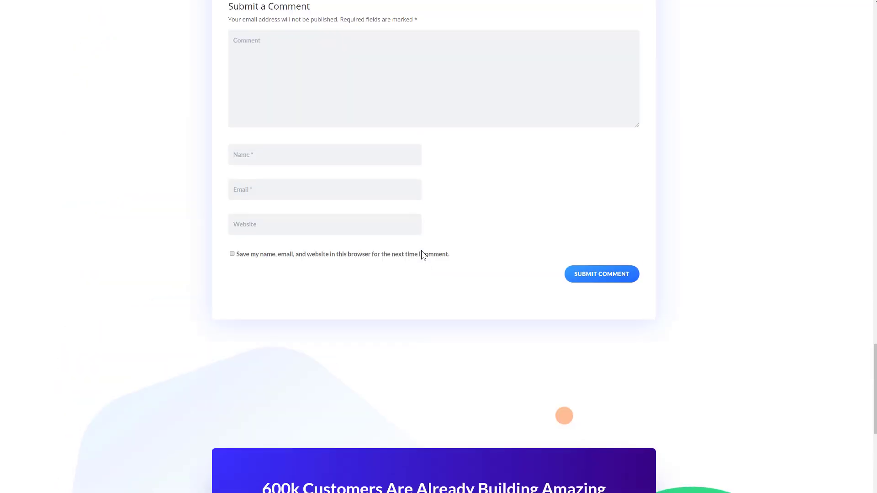
{"action": "scroll", "coordinate": [421, 255], "scroll_direction": "up", "scroll_amount": 3}
{"action": "scroll", "coordinate": [422, 254], "scroll_direction": "up", "scroll_amount": 5}
{"action": "scroll", "coordinate": [421, 255], "scroll_direction": "up", "scroll_amount": 5}
{"action": "scroll", "coordinate": [421, 254], "scroll_direction": "up", "scroll_amount": 5}
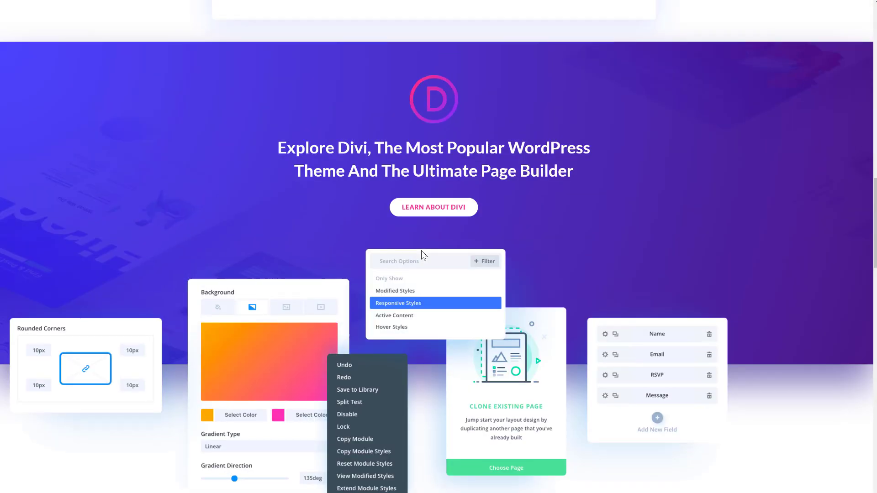
{"action": "scroll", "coordinate": [421, 255], "scroll_direction": "up", "scroll_amount": 5}
{"action": "scroll", "coordinate": [421, 255], "scroll_direction": "up", "scroll_amount": 3}
{"action": "scroll", "coordinate": [422, 255], "scroll_direction": "up", "scroll_amount": 3}
{"action": "scroll", "coordinate": [421, 255], "scroll_direction": "up", "scroll_amount": 3}
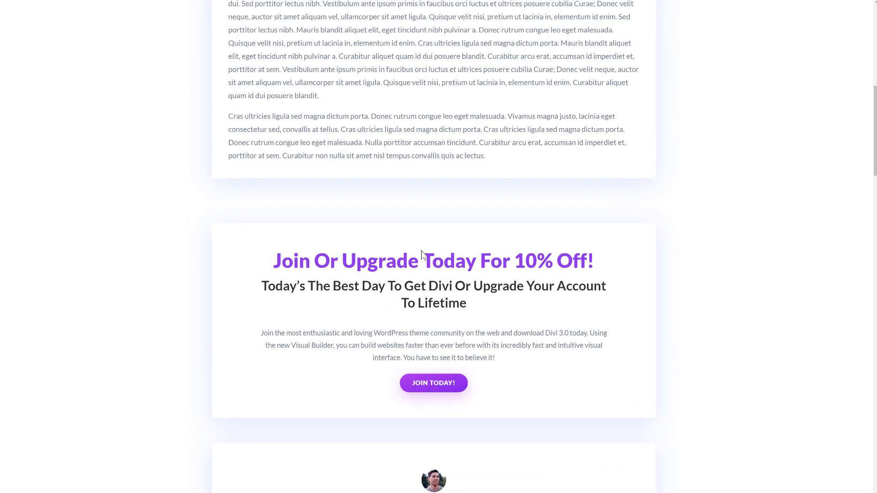
{"action": "scroll", "coordinate": [421, 255], "scroll_direction": "up", "scroll_amount": 3}
{"action": "scroll", "coordinate": [422, 255], "scroll_direction": "up", "scroll_amount": 6}
{"action": "scroll", "coordinate": [421, 255], "scroll_direction": "up", "scroll_amount": 3}
{"action": "scroll", "coordinate": [421, 254], "scroll_direction": "up", "scroll_amount": 2}
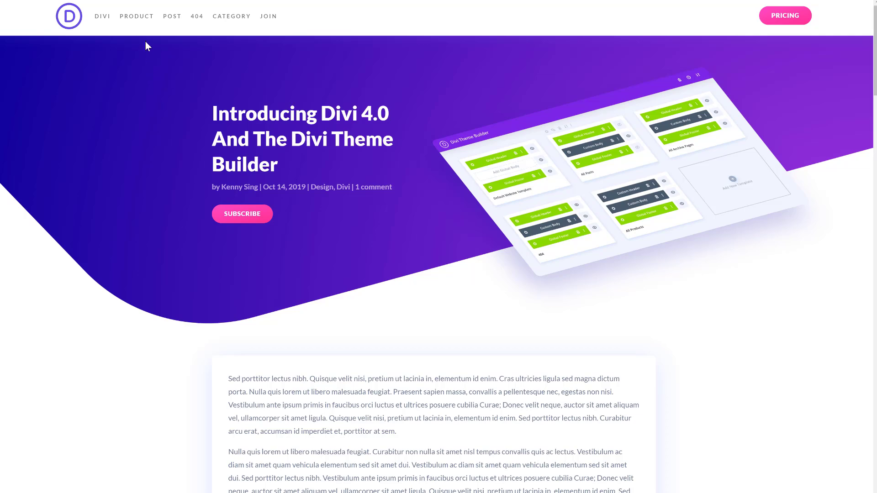
Step: View the Divi Theme Builder product page, then the site's 404 page
{"action": "left_click", "coordinate": [136, 15]}
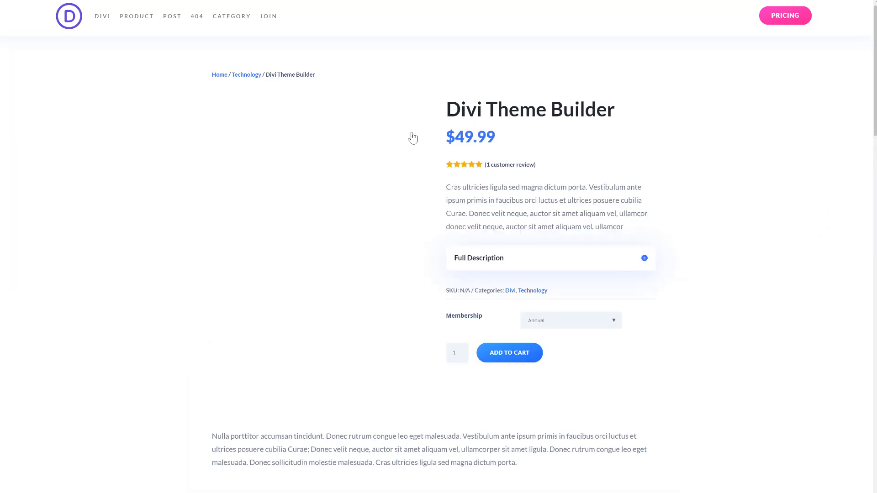
{"action": "scroll", "coordinate": [413, 137], "scroll_direction": "down", "scroll_amount": 2}
{"action": "scroll", "coordinate": [412, 137], "scroll_direction": "down", "scroll_amount": 4}
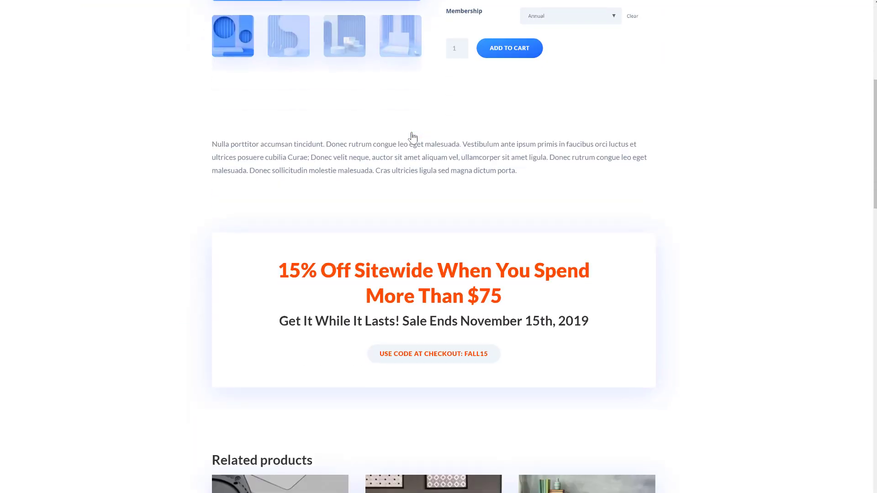
{"action": "scroll", "coordinate": [413, 137], "scroll_direction": "down", "scroll_amount": 4}
{"action": "scroll", "coordinate": [412, 137], "scroll_direction": "down", "scroll_amount": 4}
{"action": "scroll", "coordinate": [413, 137], "scroll_direction": "down", "scroll_amount": 3}
{"action": "scroll", "coordinate": [412, 138], "scroll_direction": "up", "scroll_amount": 4}
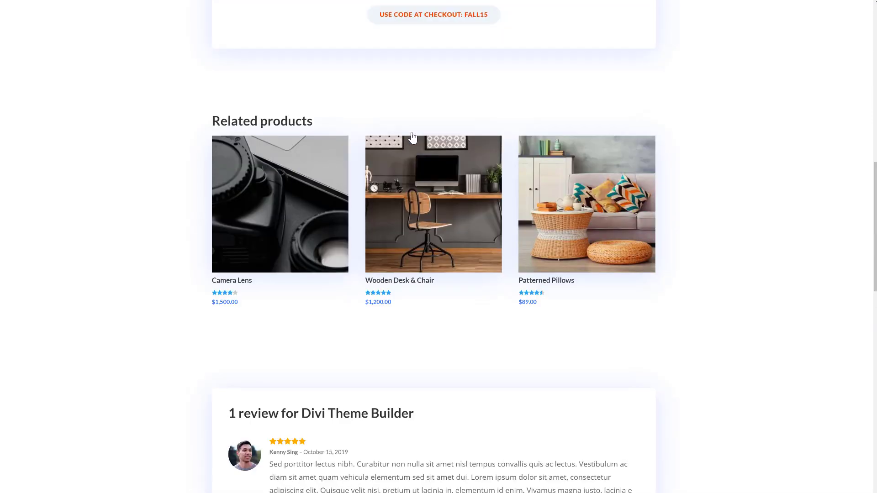
{"action": "scroll", "coordinate": [413, 136], "scroll_direction": "up", "scroll_amount": 1}
{"action": "scroll", "coordinate": [412, 137], "scroll_direction": "up", "scroll_amount": 6}
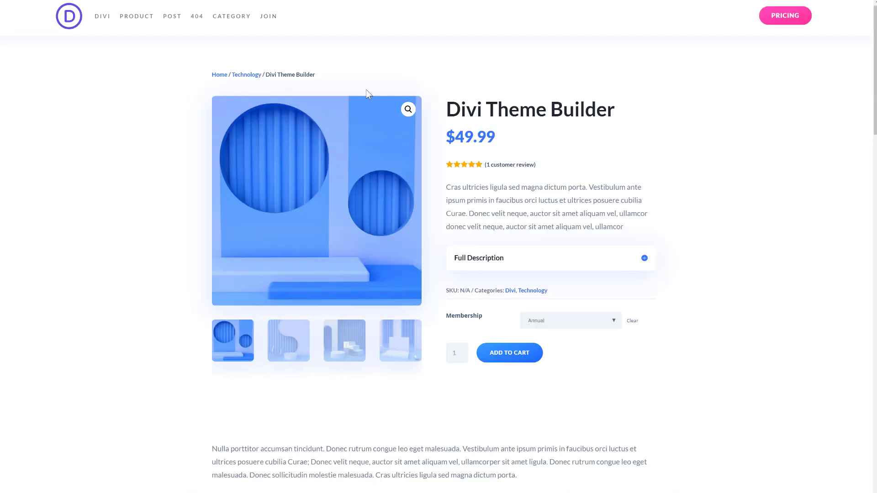
{"action": "left_click", "coordinate": [197, 17]}
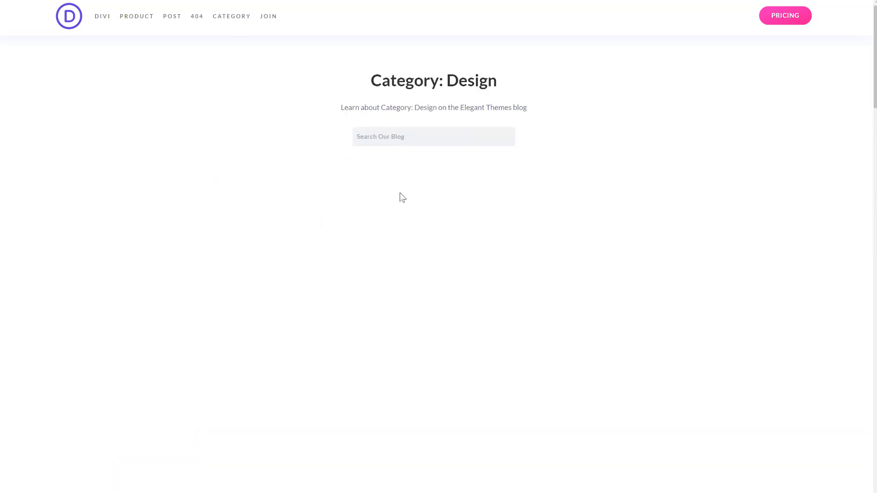
{"action": "scroll", "coordinate": [412, 205], "scroll_direction": "down", "scroll_amount": 5}
{"action": "scroll", "coordinate": [463, 256], "scroll_direction": "down", "scroll_amount": 5}
{"action": "scroll", "coordinate": [463, 255], "scroll_direction": "down", "scroll_amount": 1}
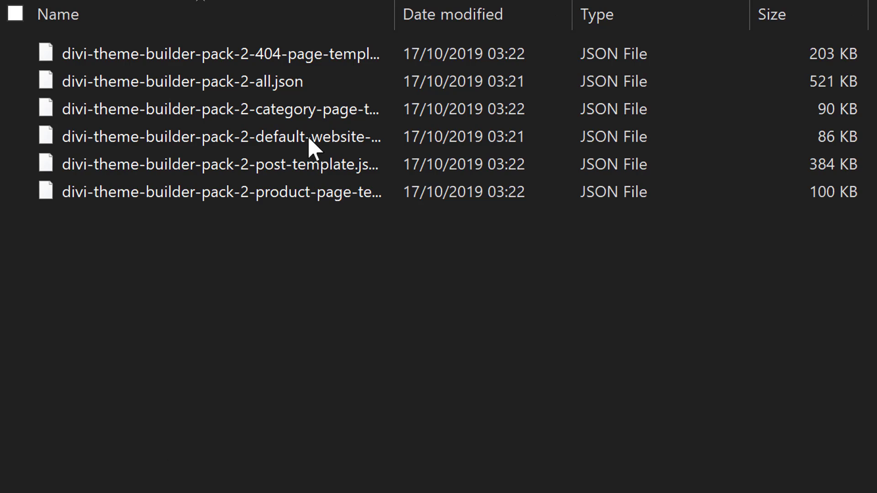
Step: Select divi-theme-builder-pack-2-all.json in the downloaded pack folder
{"action": "left_click", "coordinate": [340, 81]}
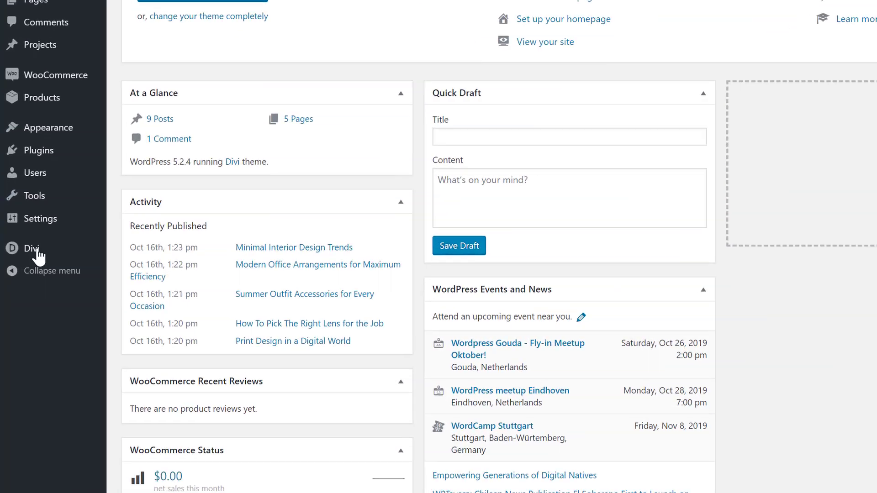
{"action": "mouse_move", "coordinate": [32, 249]}
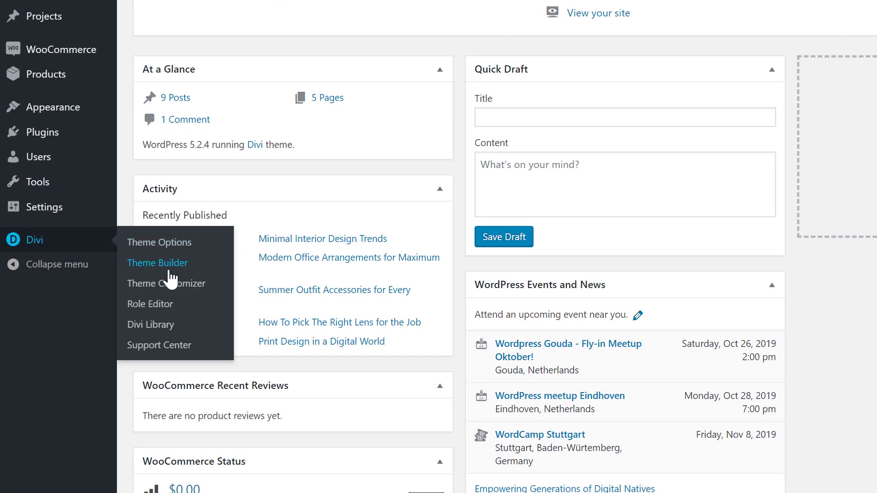
Step: Open the Theme Builder and switch its Portability dialog to the Import options
{"action": "left_click", "coordinate": [157, 264]}
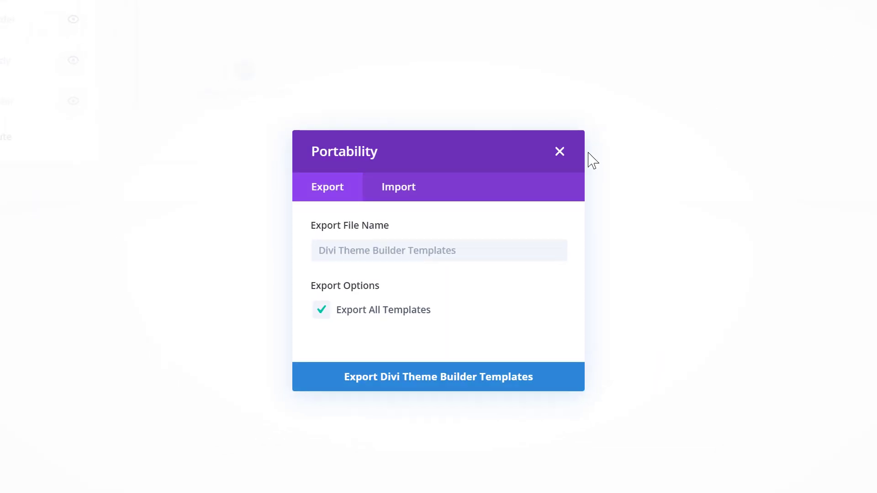
{"action": "left_click", "coordinate": [398, 189]}
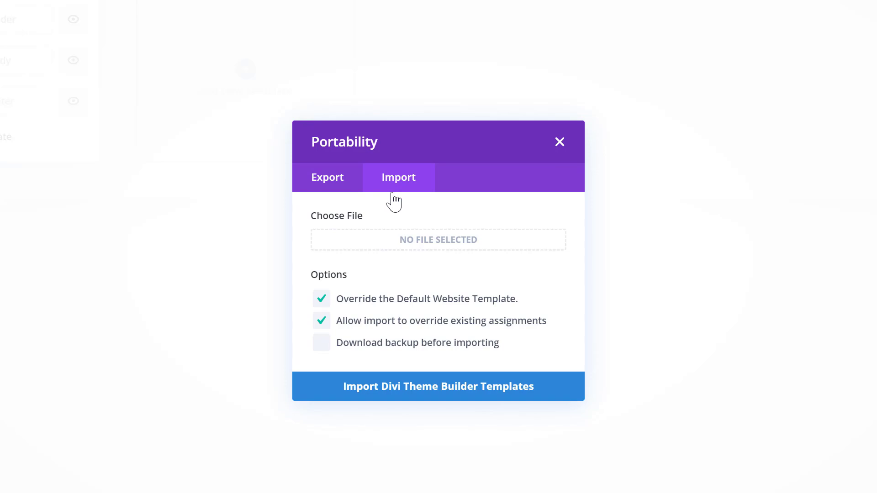
Step: Choose divi-theme-builder-pack-2-all.json in the file picker for import
{"action": "left_click", "coordinate": [411, 240]}
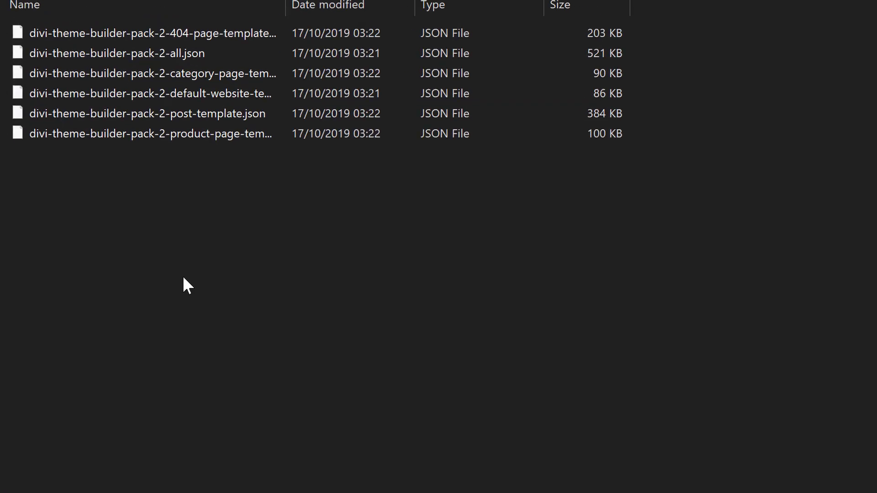
{"action": "double_click", "coordinate": [178, 60]}
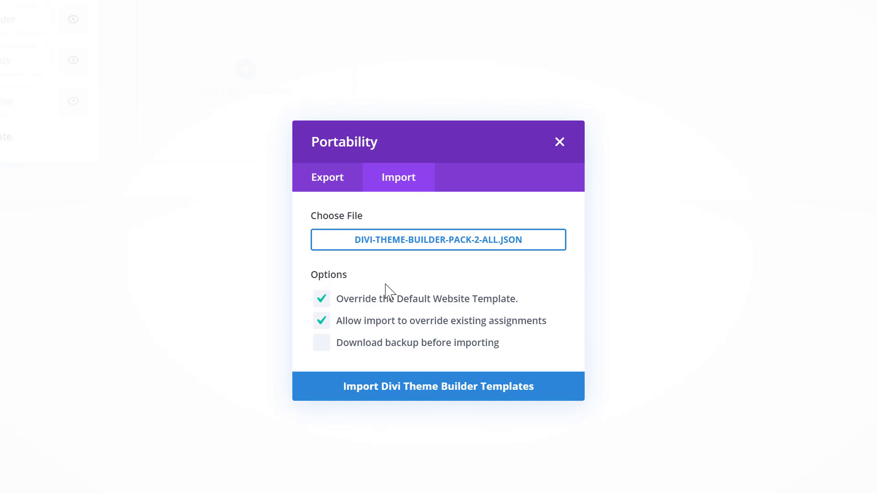
Step: Import the chosen Pack 2 templates and save the Theme Builder changes
{"action": "left_click", "coordinate": [405, 396]}
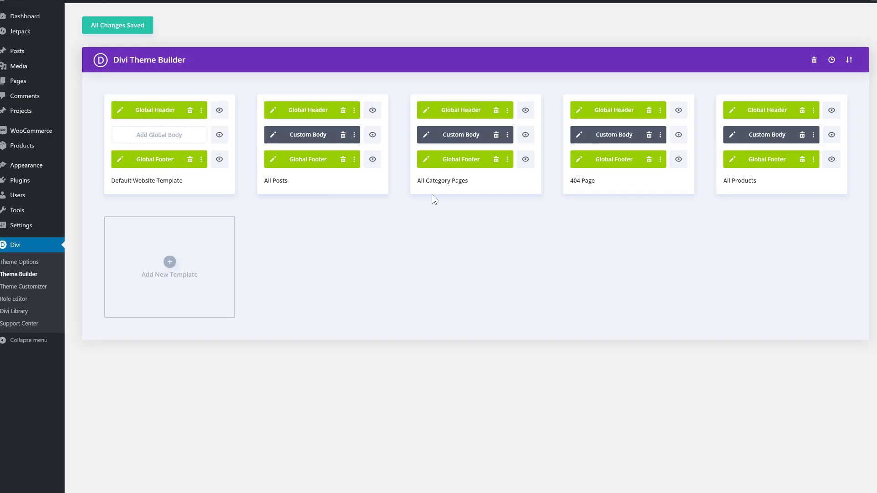
{"action": "left_click", "coordinate": [137, 26]}
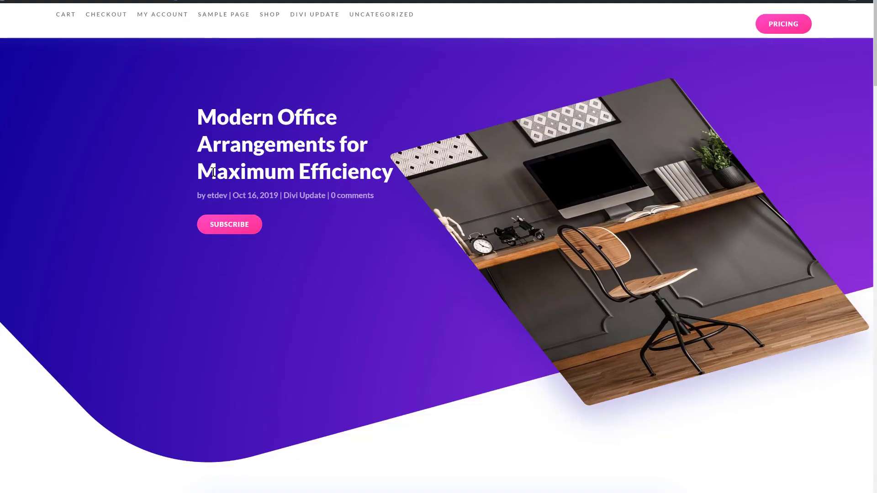
{"action": "scroll", "coordinate": [443, 245], "scroll_direction": "down", "scroll_amount": 5}
{"action": "scroll", "coordinate": [443, 244], "scroll_direction": "down", "scroll_amount": 5}
{"action": "scroll", "coordinate": [443, 244], "scroll_direction": "down", "scroll_amount": 5}
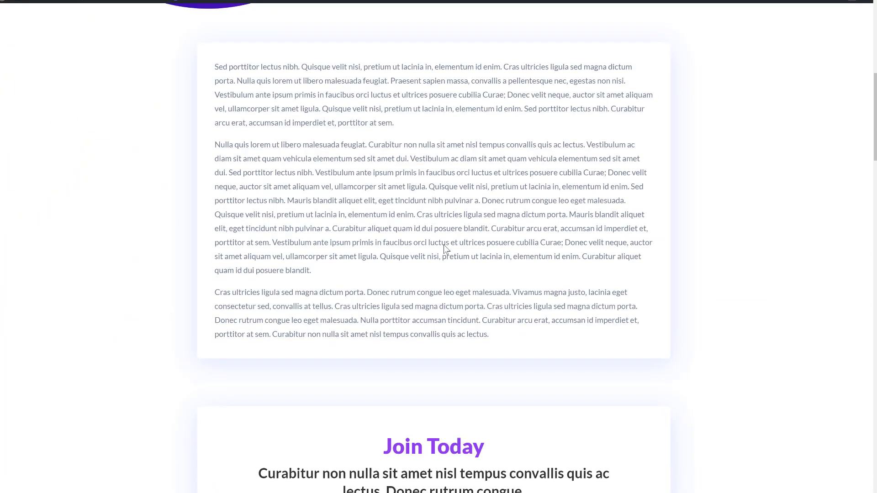
{"action": "scroll", "coordinate": [443, 244], "scroll_direction": "down", "scroll_amount": 4}
{"action": "scroll", "coordinate": [443, 244], "scroll_direction": "down", "scroll_amount": 5}
{"action": "scroll", "coordinate": [443, 244], "scroll_direction": "down", "scroll_amount": 5}
{"action": "scroll", "coordinate": [444, 245], "scroll_direction": "down", "scroll_amount": 5}
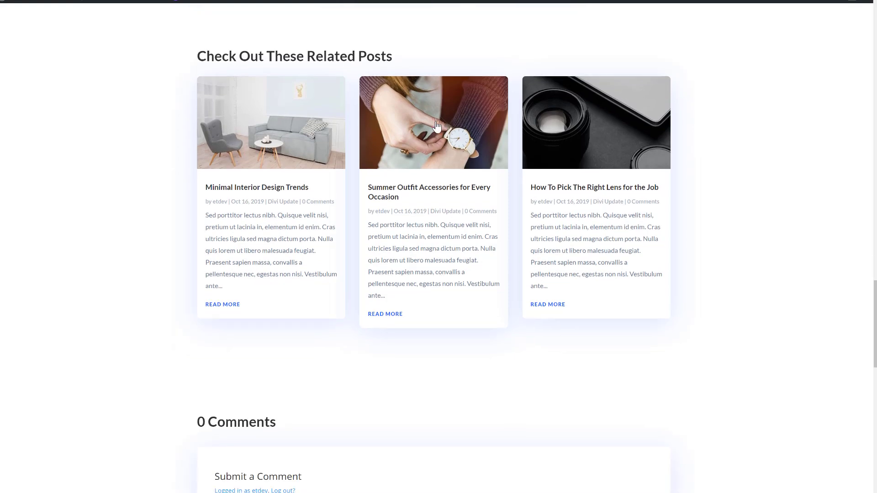
{"action": "scroll", "coordinate": [443, 244], "scroll_direction": "down", "scroll_amount": 2}
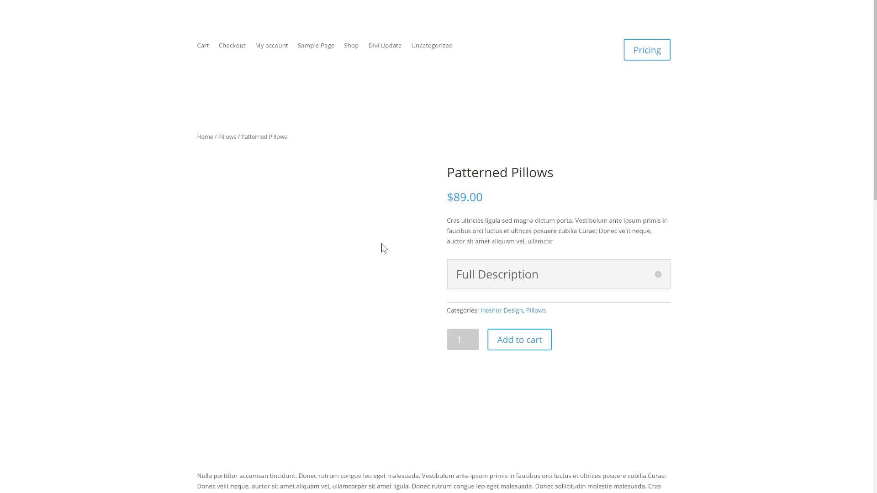
{"action": "scroll", "coordinate": [382, 244], "scroll_direction": "down", "scroll_amount": 5}
{"action": "scroll", "coordinate": [382, 244], "scroll_direction": "down", "scroll_amount": 4}
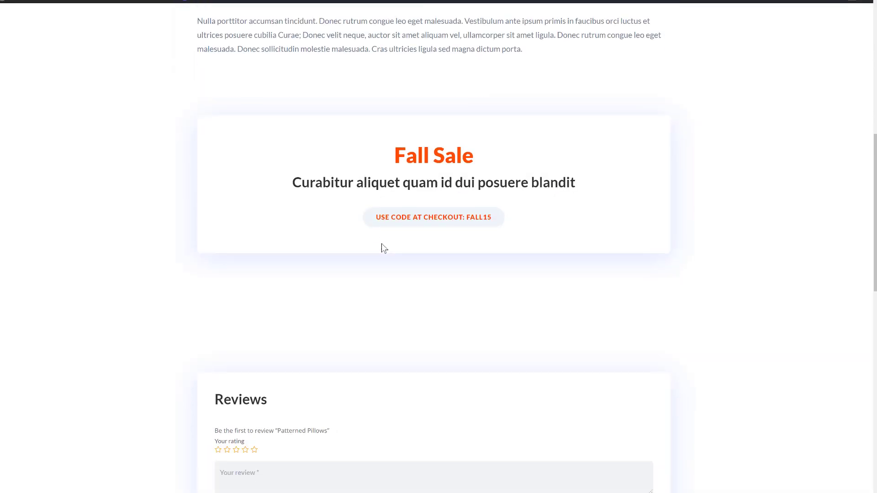
{"action": "scroll", "coordinate": [381, 244], "scroll_direction": "down", "scroll_amount": 5}
{"action": "scroll", "coordinate": [382, 243], "scroll_direction": "down", "scroll_amount": 2}
{"action": "scroll", "coordinate": [381, 244], "scroll_direction": "up", "scroll_amount": 5}
{"action": "scroll", "coordinate": [382, 242], "scroll_direction": "up", "scroll_amount": 2}
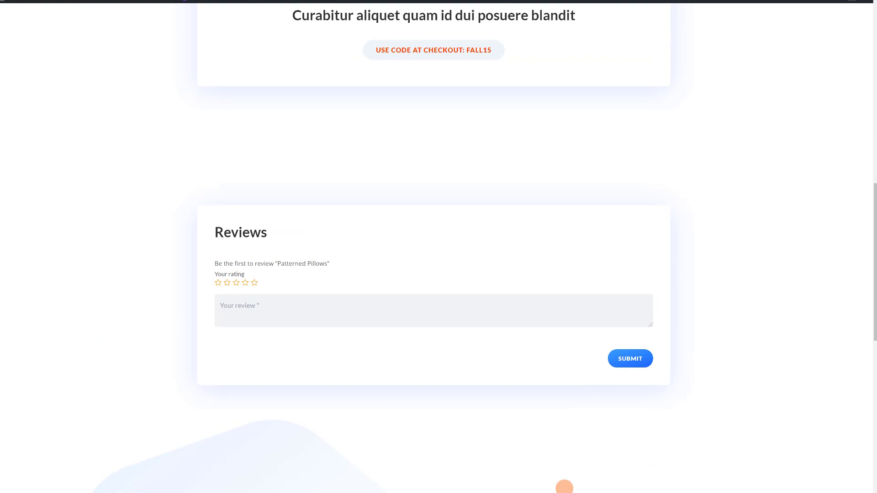
{"action": "scroll", "coordinate": [382, 244], "scroll_direction": "down", "scroll_amount": 8}
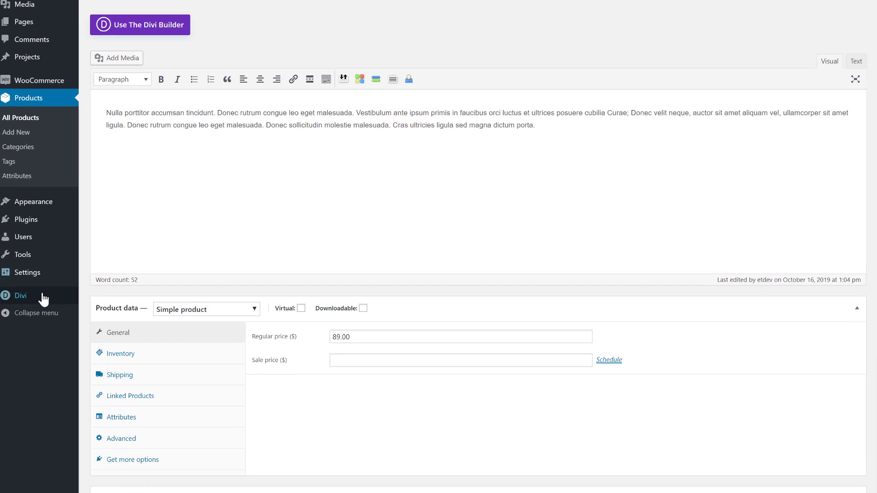
{"action": "mouse_move", "coordinate": [20, 295]}
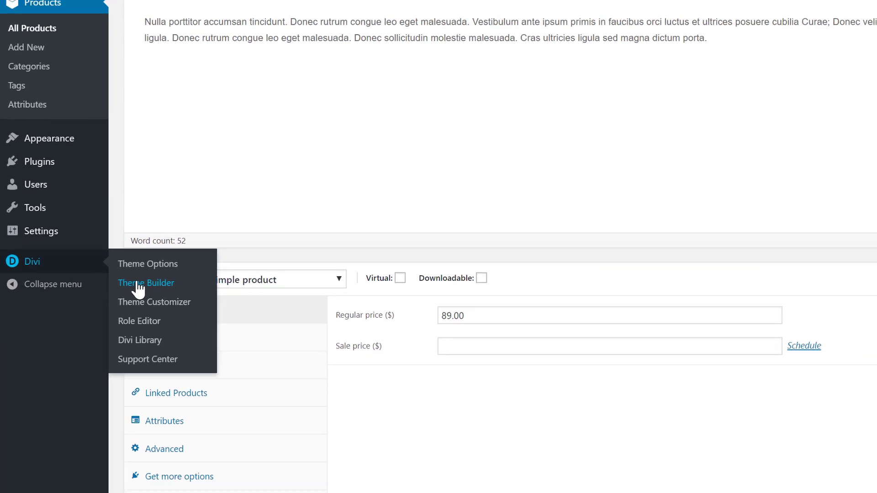
Step: Go to the Divi Theme Builder overview from the admin sidebar
{"action": "left_click", "coordinate": [146, 282]}
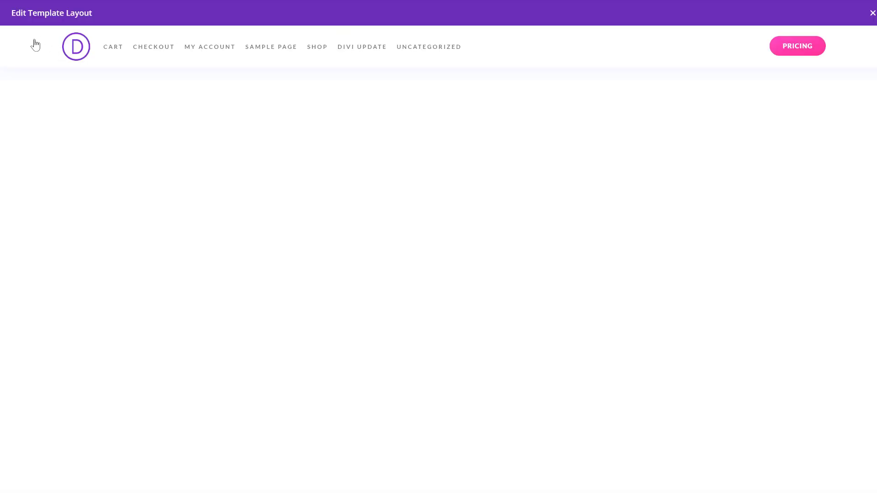
Step: Preview a grey background on the header section, then discard the change
{"action": "mouse_move", "coordinate": [438, 274]}
{"action": "left_click", "coordinate": [50, 35]}
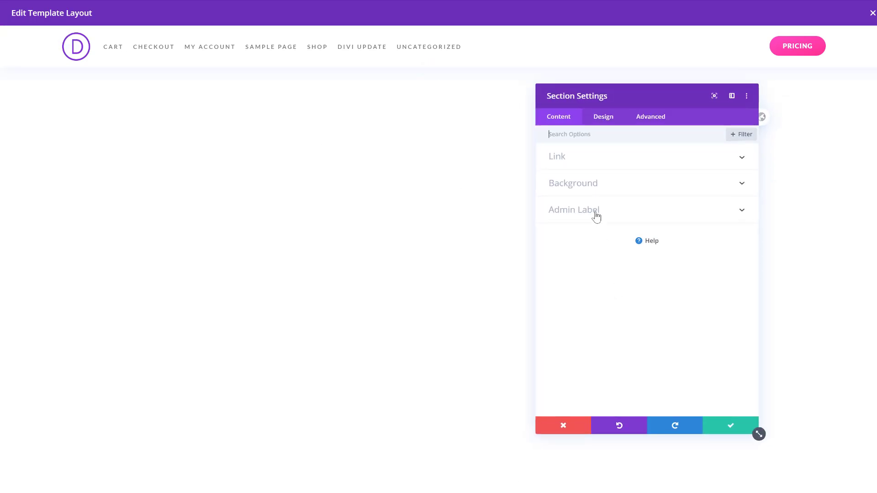
{"action": "left_click", "coordinate": [573, 183]}
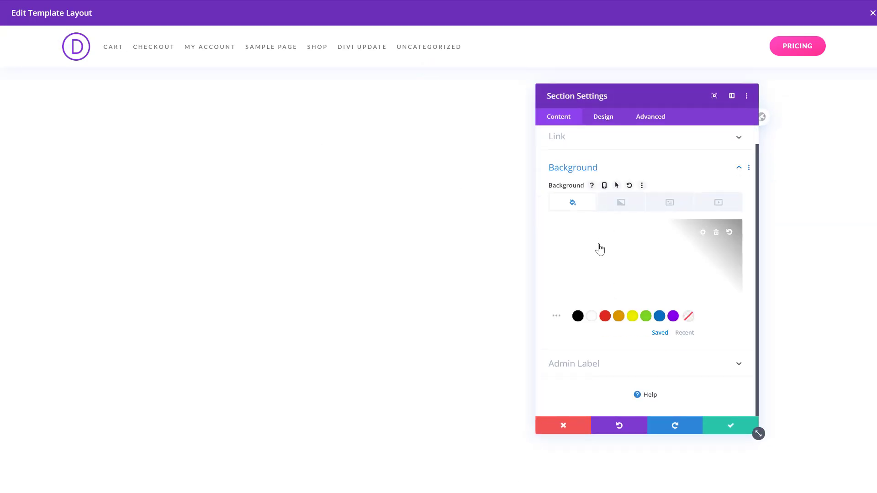
{"action": "left_click", "coordinate": [623, 255]}
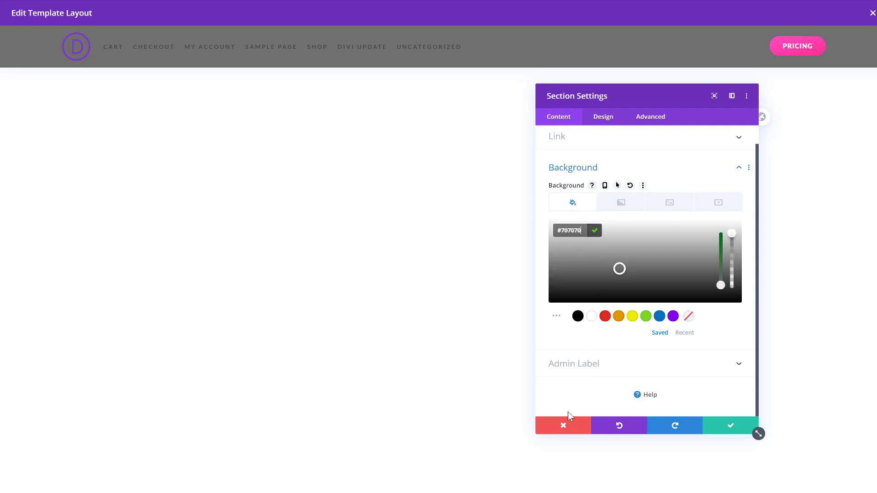
{"action": "left_click", "coordinate": [563, 426]}
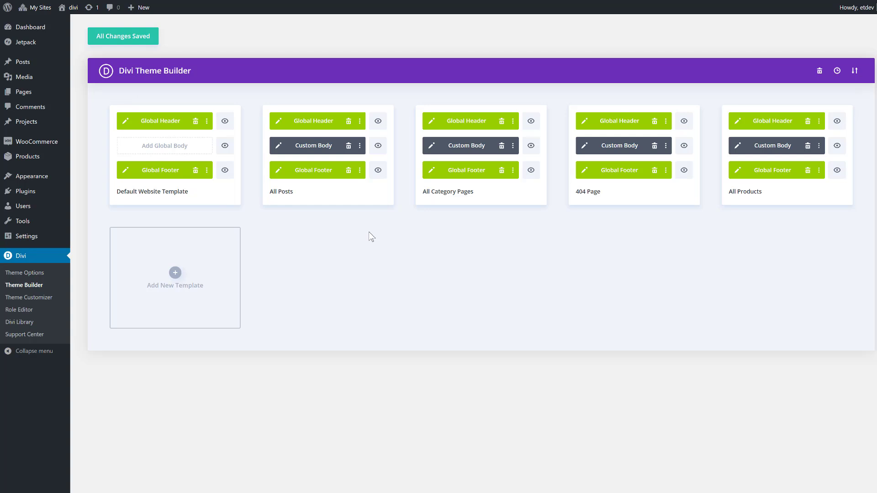
{"action": "mouse_move", "coordinate": [328, 155]}
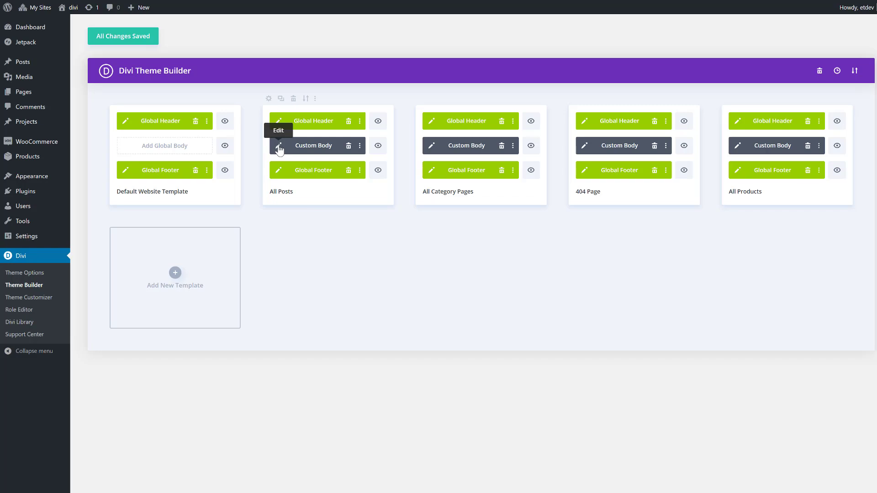
Step: In the All Posts body template, set the Post Title text size to 70px
{"action": "left_click", "coordinate": [279, 147]}
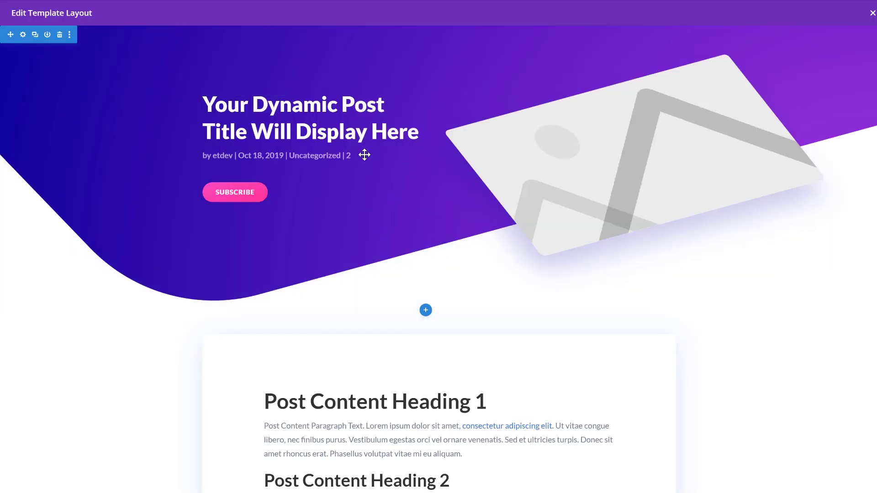
{"action": "left_click", "coordinate": [299, 112]}
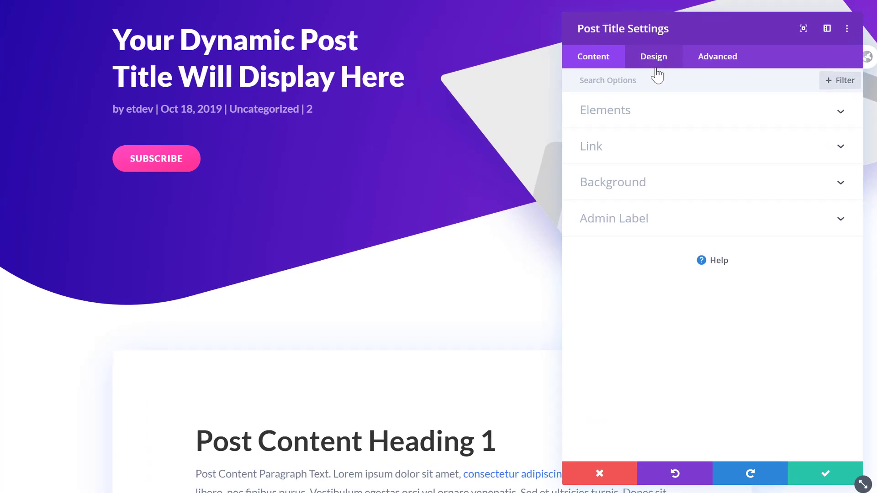
{"action": "left_click", "coordinate": [653, 60]}
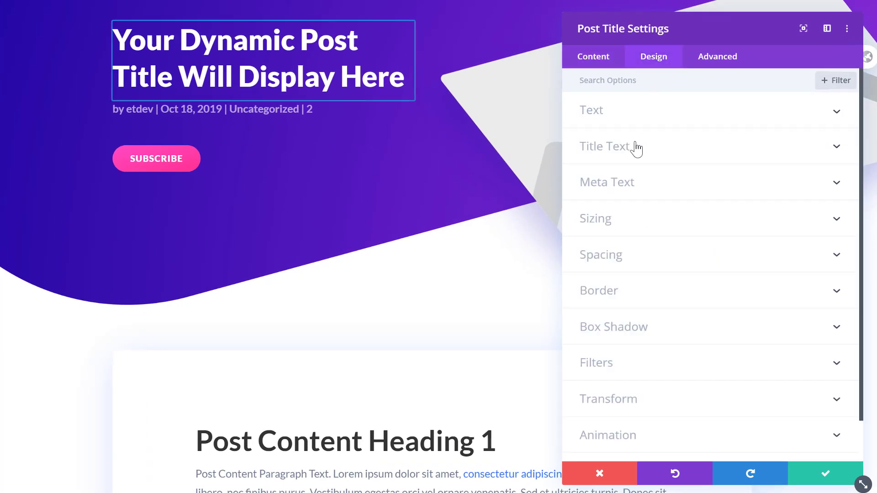
{"action": "left_click", "coordinate": [674, 247]}
{"action": "scroll", "coordinate": [678, 295], "scroll_direction": "down", "scroll_amount": 3}
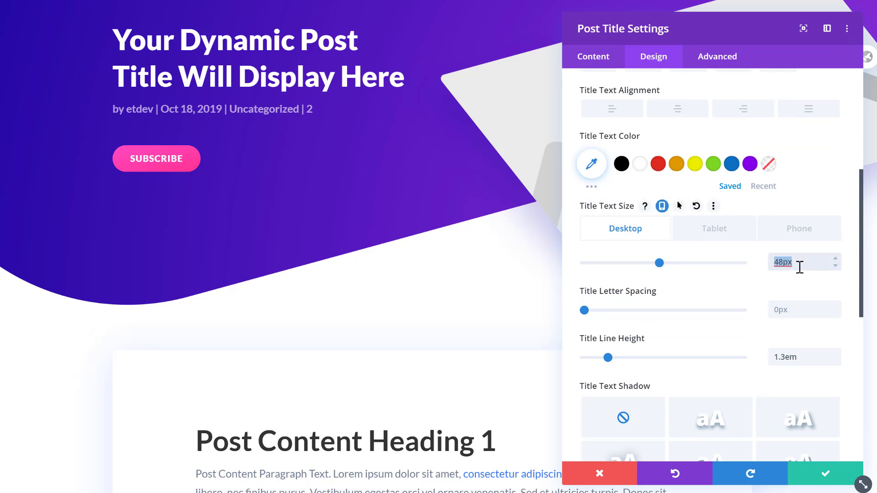
{"action": "type", "text": "px"}
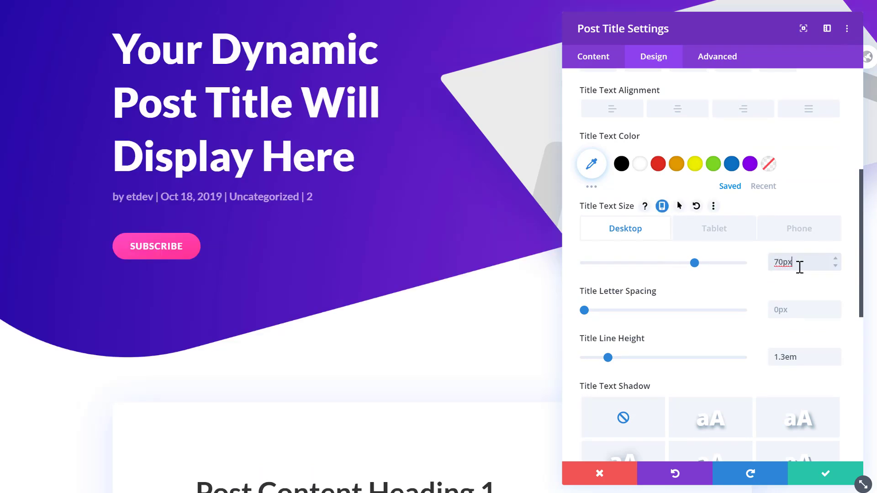
Step: Confirm the 70px title and make the hero gradient's first colour bright pink
{"action": "left_click", "coordinate": [824, 473]}
{"action": "left_click", "coordinate": [6, 26]}
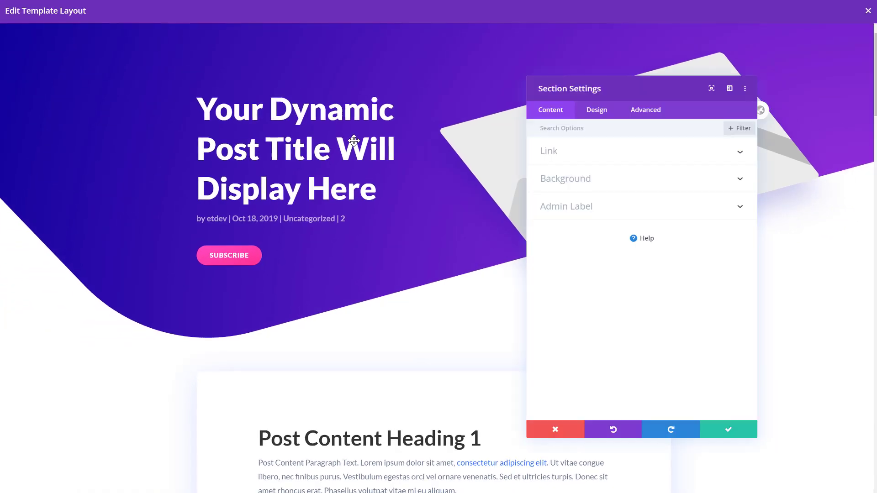
{"action": "left_click", "coordinate": [593, 153]}
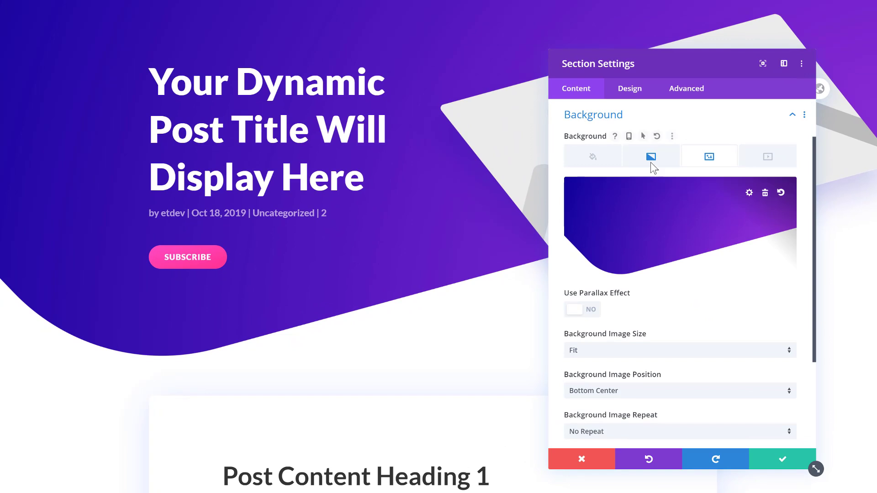
{"action": "left_click", "coordinate": [650, 156]}
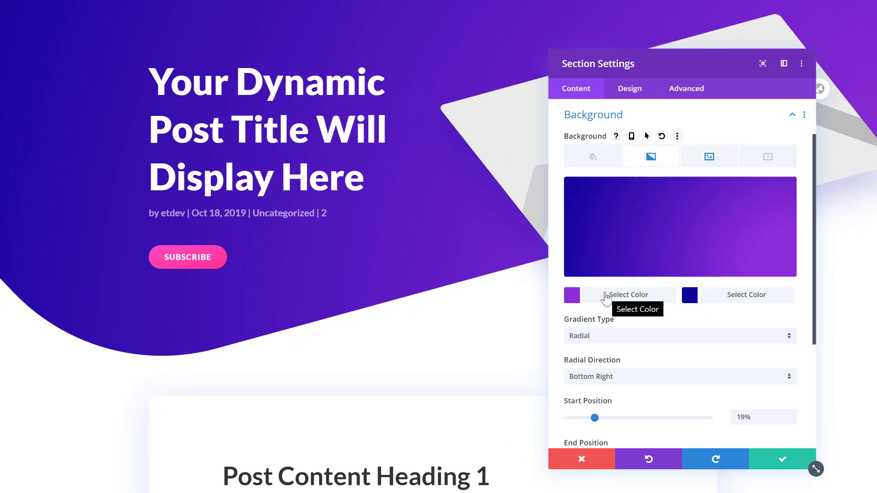
{"action": "left_click", "coordinate": [606, 296]}
{"action": "left_click_drag", "start_coordinate": [743, 195], "coordinate": [765, 180]}
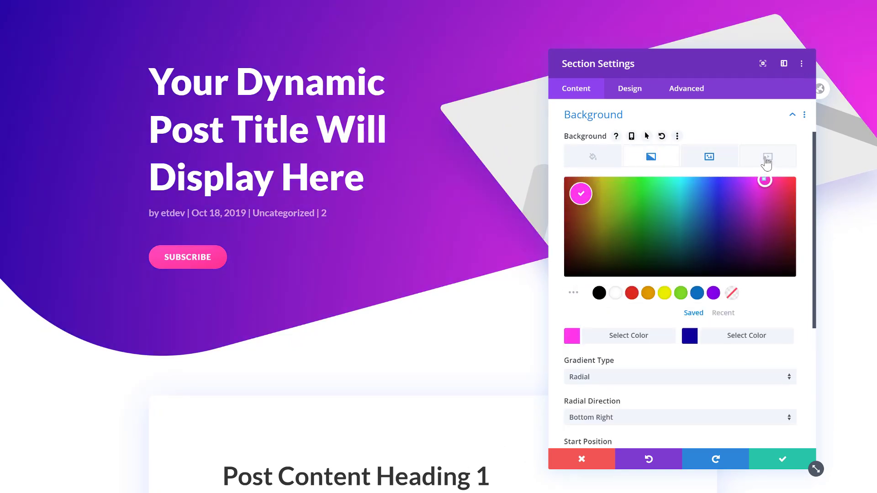
{"action": "left_click", "coordinate": [784, 182]}
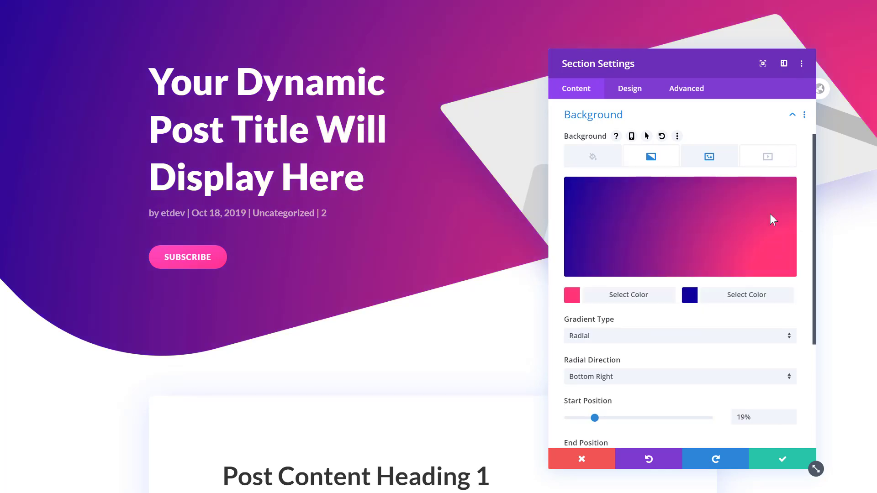
{"action": "left_click", "coordinate": [782, 459]}
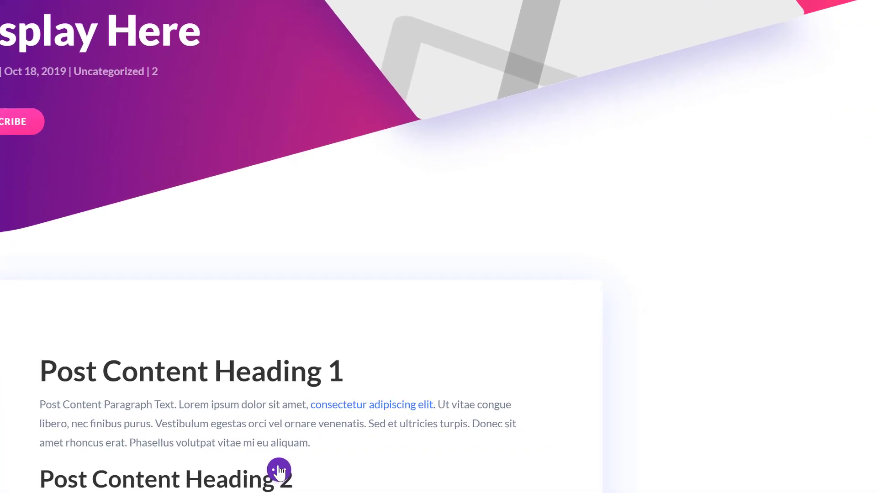
Step: Save the All Posts template changes and close the template editor
{"action": "left_click", "coordinate": [345, 486]}
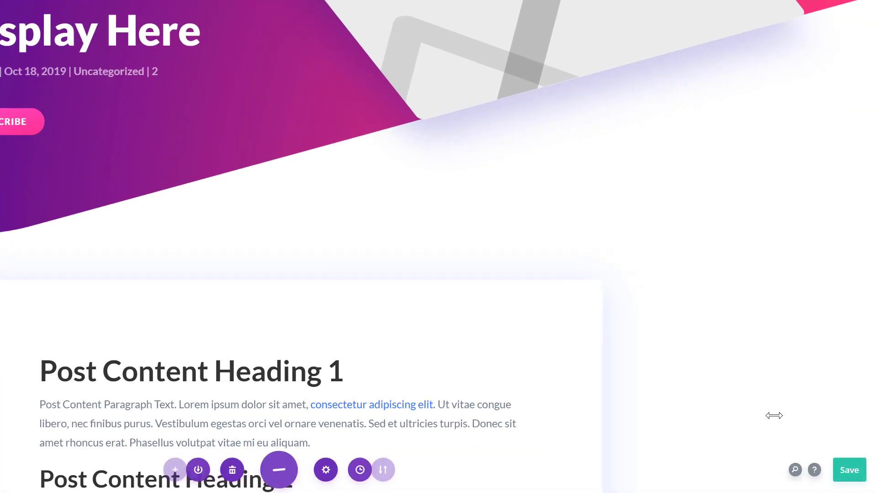
{"action": "left_click", "coordinate": [843, 473]}
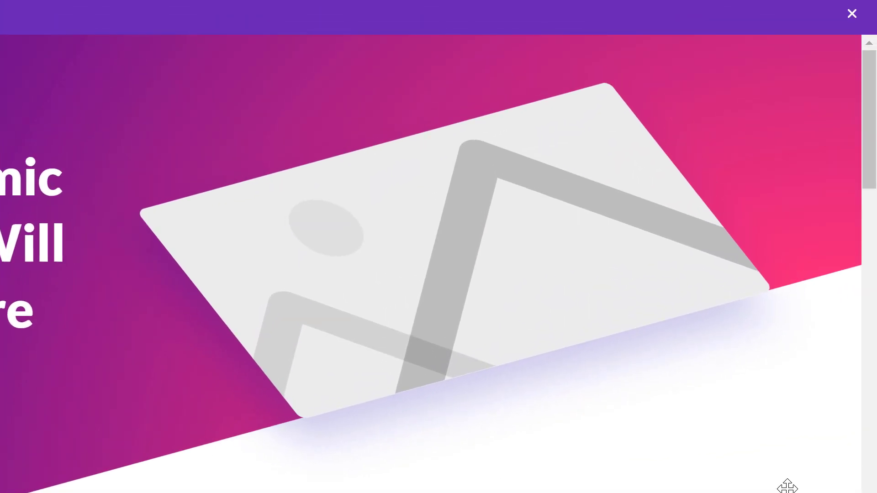
{"action": "left_click", "coordinate": [852, 13]}
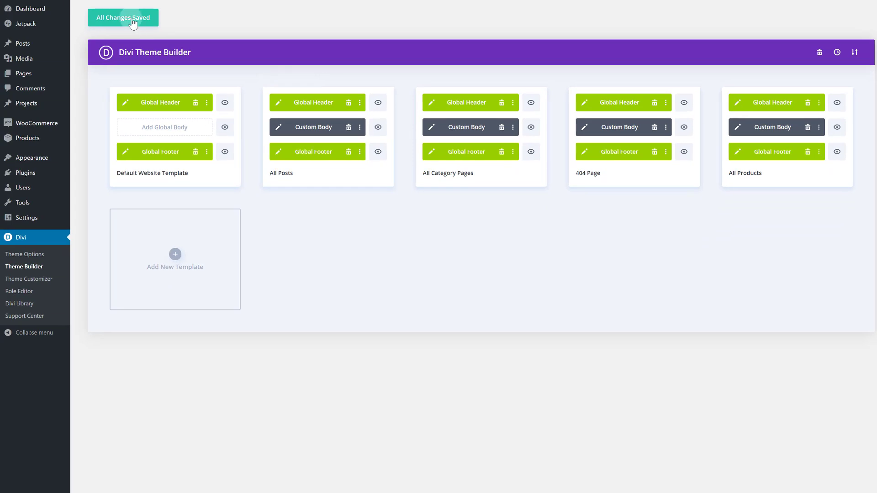
Step: Confirm all template changes are saved and reload the live post to check them
{"action": "left_click", "coordinate": [132, 21]}
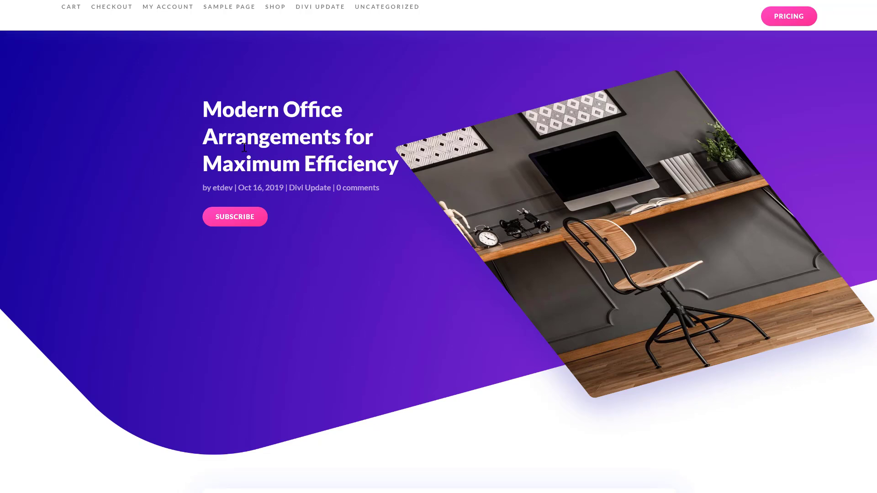
{"action": "key", "text": "F5"}
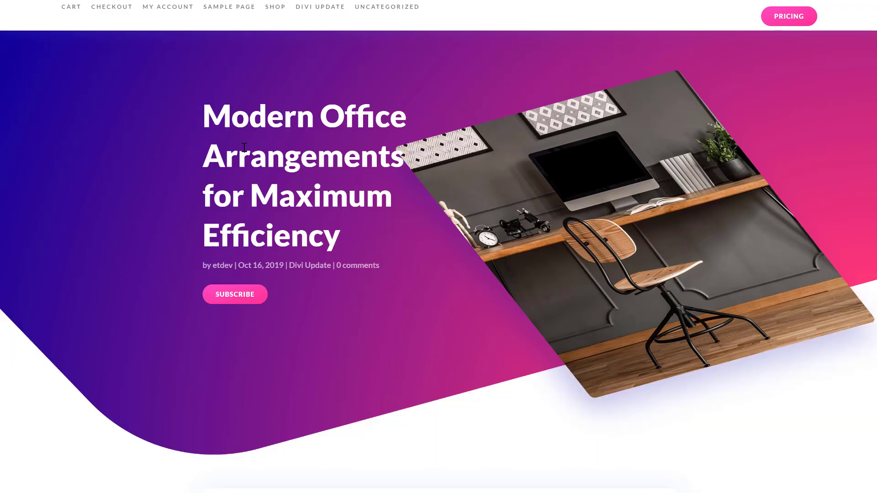
{"action": "scroll", "coordinate": [336, 290], "scroll_direction": "down", "scroll_amount": 3}
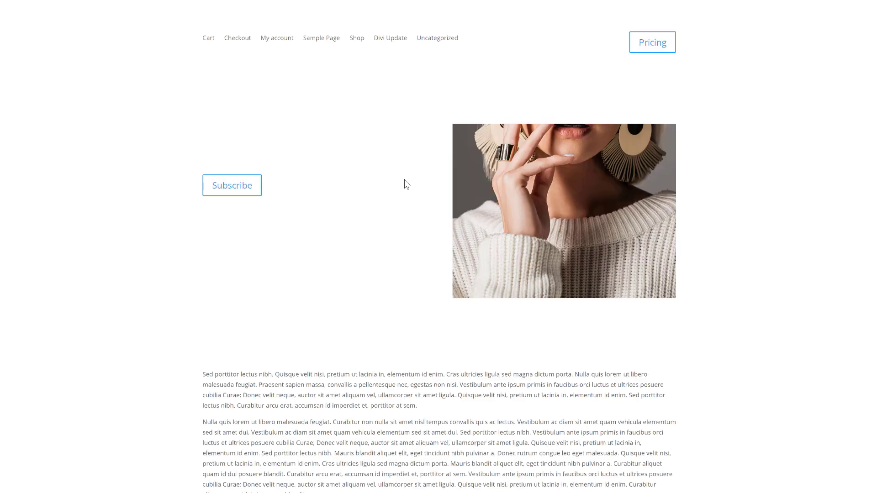
{"action": "scroll", "coordinate": [404, 179], "scroll_direction": "down", "scroll_amount": 5}
{"action": "scroll", "coordinate": [404, 180], "scroll_direction": "down", "scroll_amount": 3}
{"action": "scroll", "coordinate": [404, 179], "scroll_direction": "up", "scroll_amount": 5}
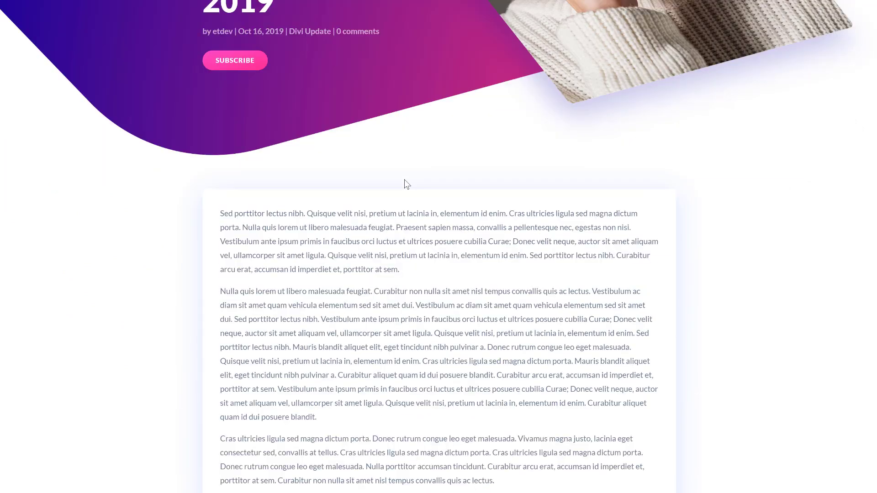
{"action": "scroll", "coordinate": [404, 180], "scroll_direction": "up", "scroll_amount": 5}
{"action": "scroll", "coordinate": [404, 179], "scroll_direction": "up", "scroll_amount": 3}
{"action": "scroll", "coordinate": [404, 180], "scroll_direction": "down", "scroll_amount": 1}
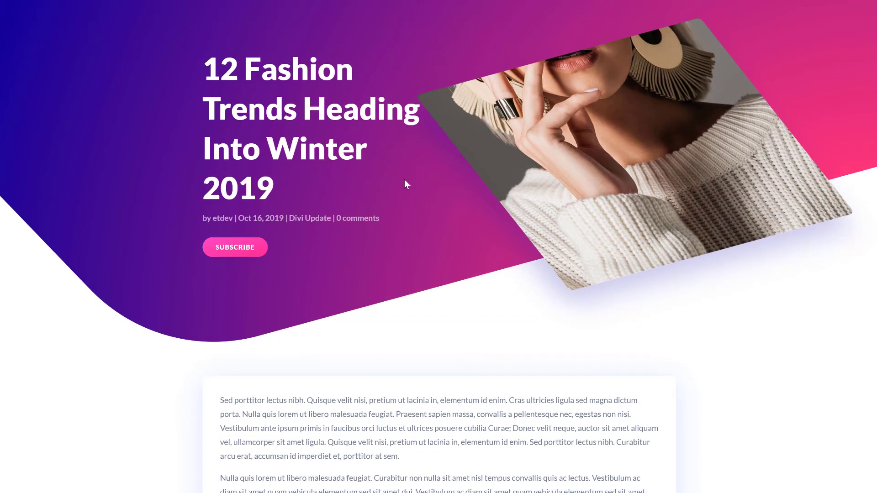